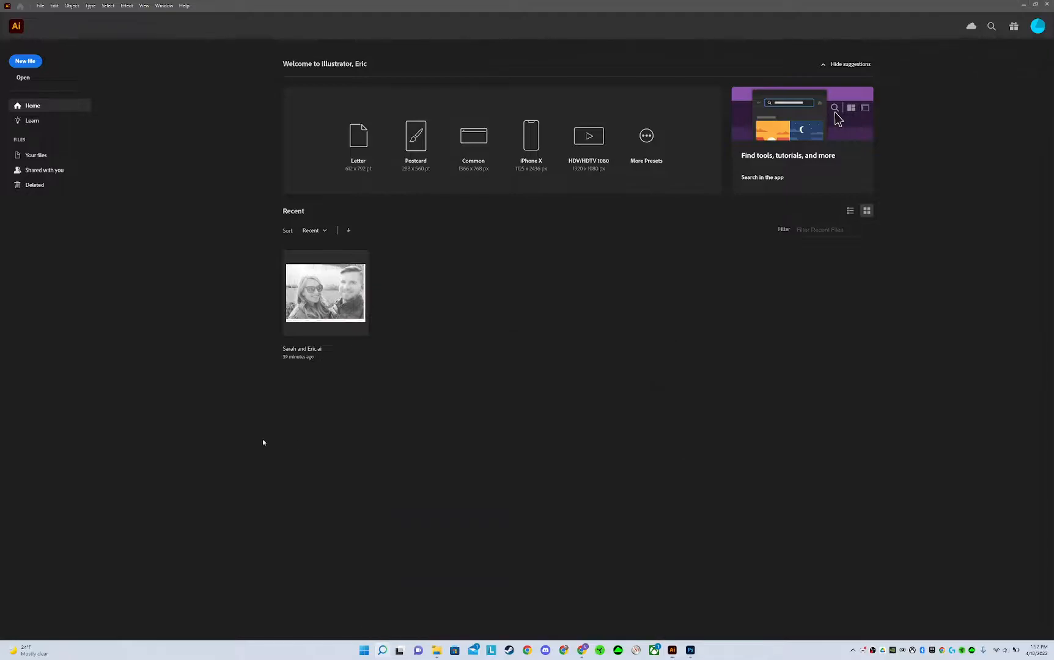
Step: Create a new landscape document 3 in wide and 2 in high with one artboard
{"action": "left_click", "coordinate": [23, 61]}
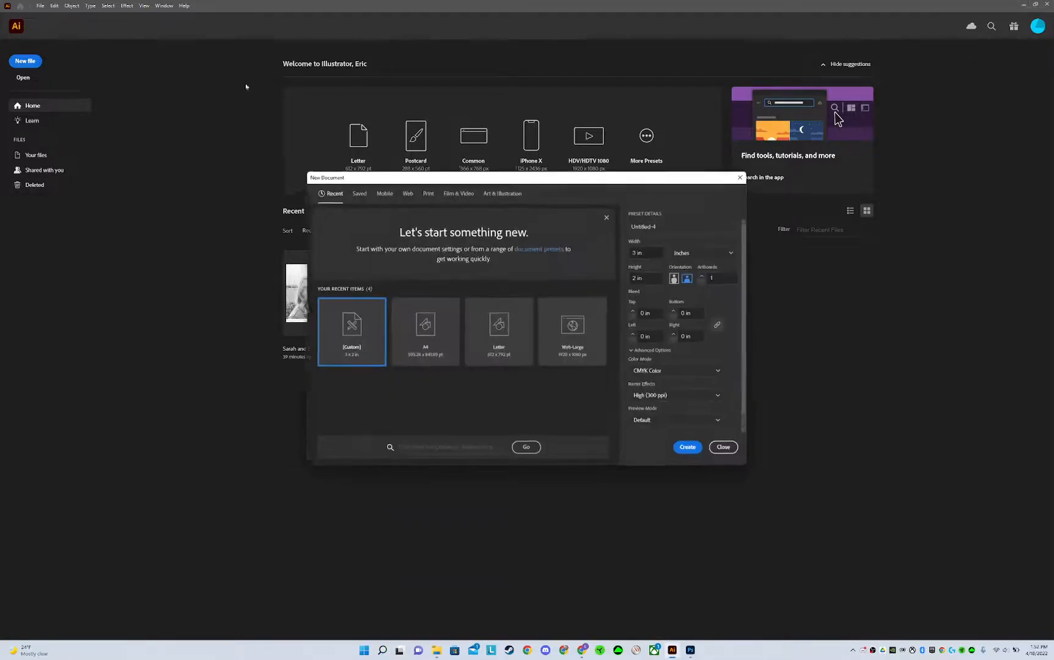
{"action": "left_click", "coordinate": [661, 252]}
{"action": "left_click", "coordinate": [655, 277]}
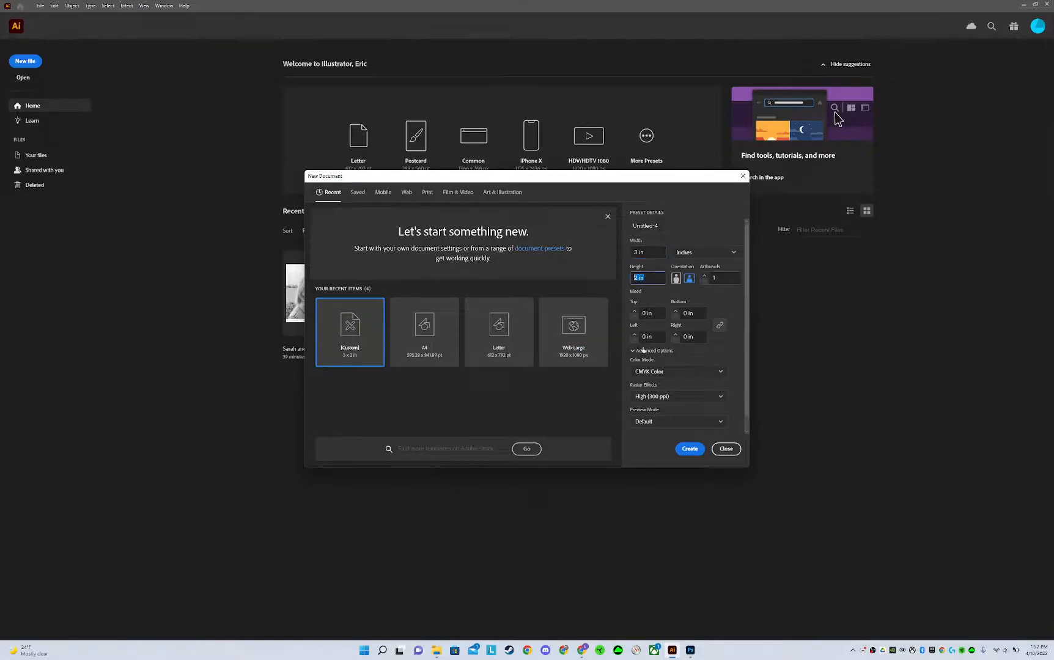
{"action": "left_click", "coordinate": [676, 278]}
{"action": "left_click", "coordinate": [689, 278]}
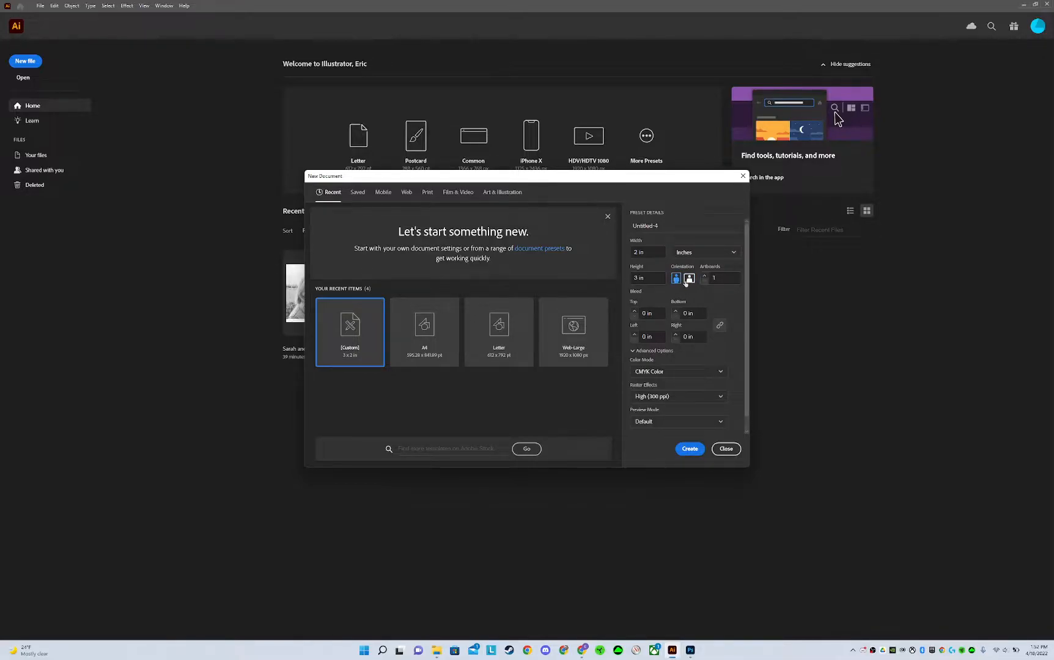
{"action": "left_click", "coordinate": [689, 448]}
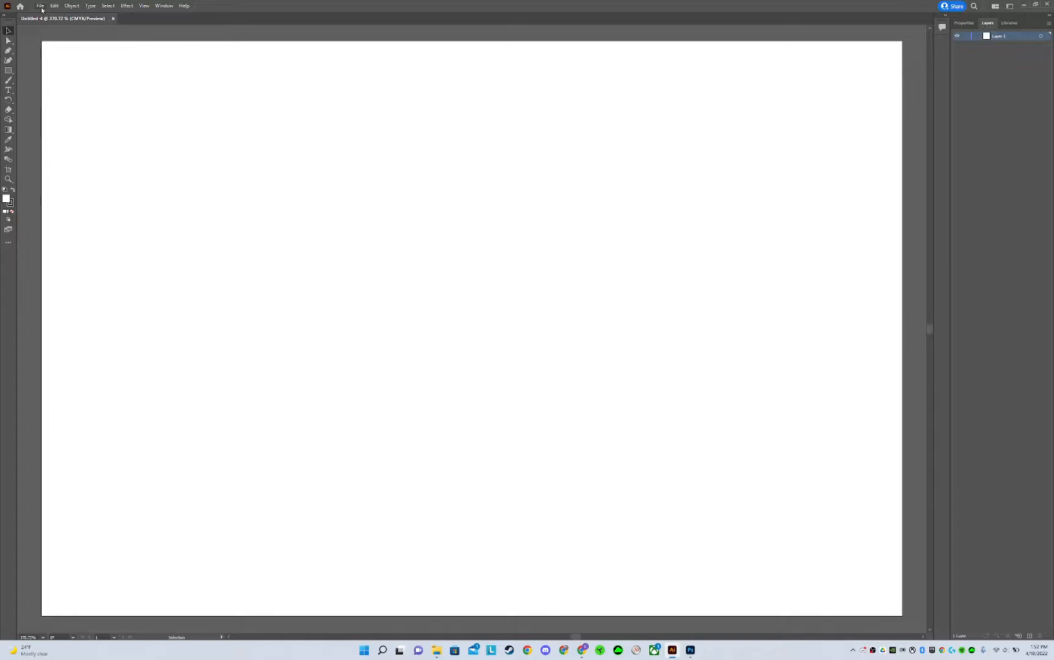
Step: Change the document's color mode to RGB Color
{"action": "left_click", "coordinate": [41, 8]}
{"action": "mouse_move", "coordinate": [85, 224]}
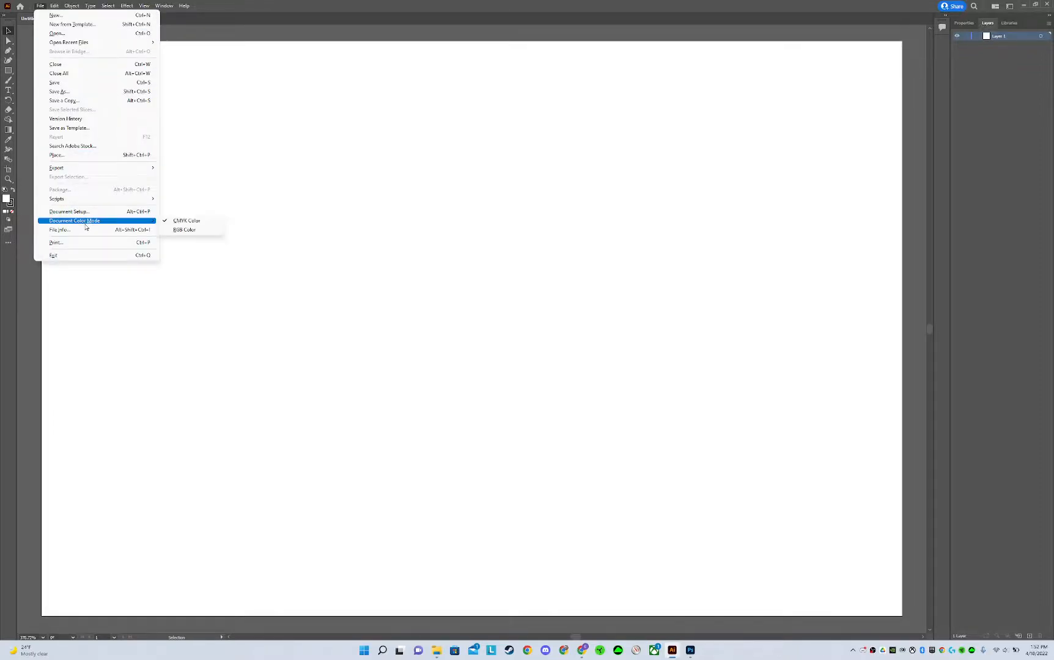
{"action": "left_click", "coordinate": [201, 231]}
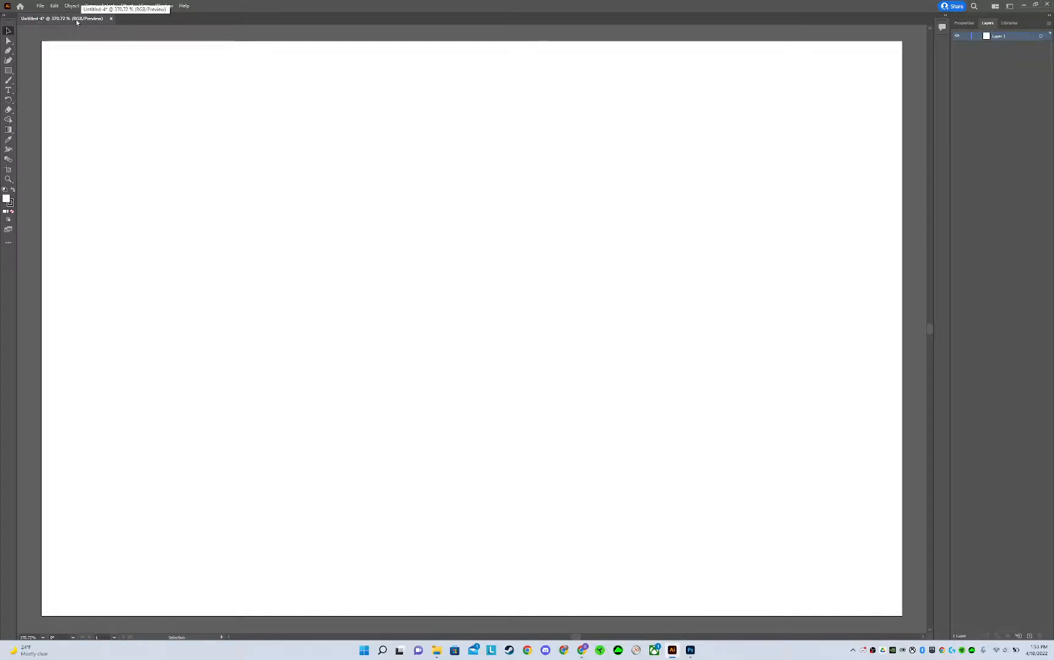
Step: Save the document on the computer as an Illustrator file named after the couple plus the number 2, keeping the default Illustrator options
{"action": "key", "text": "ctrl+s"}
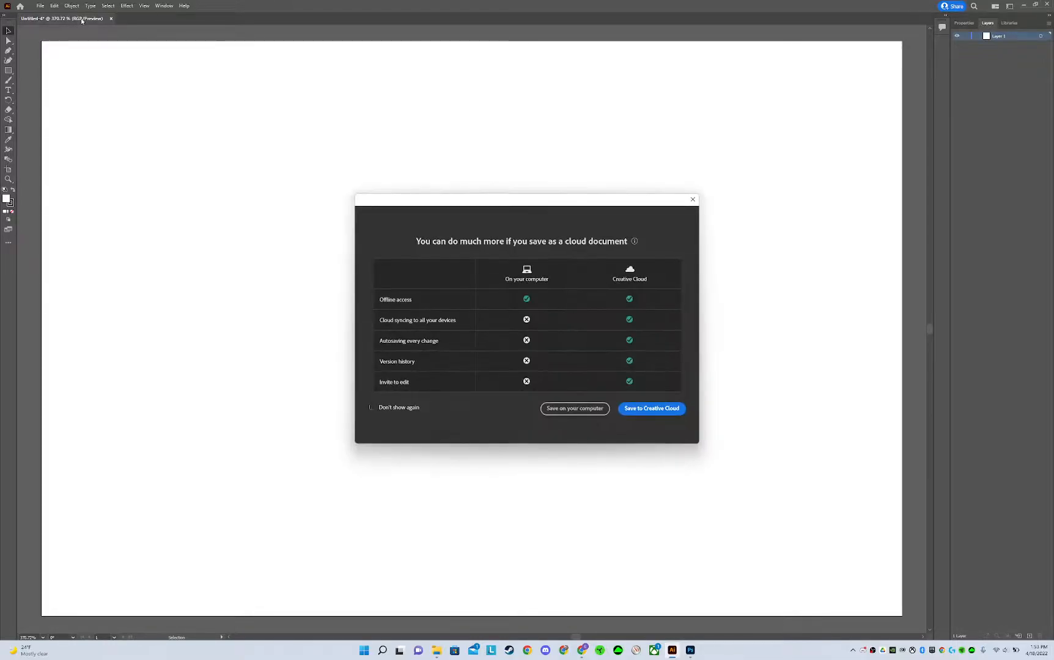
{"action": "left_click", "coordinate": [575, 408]}
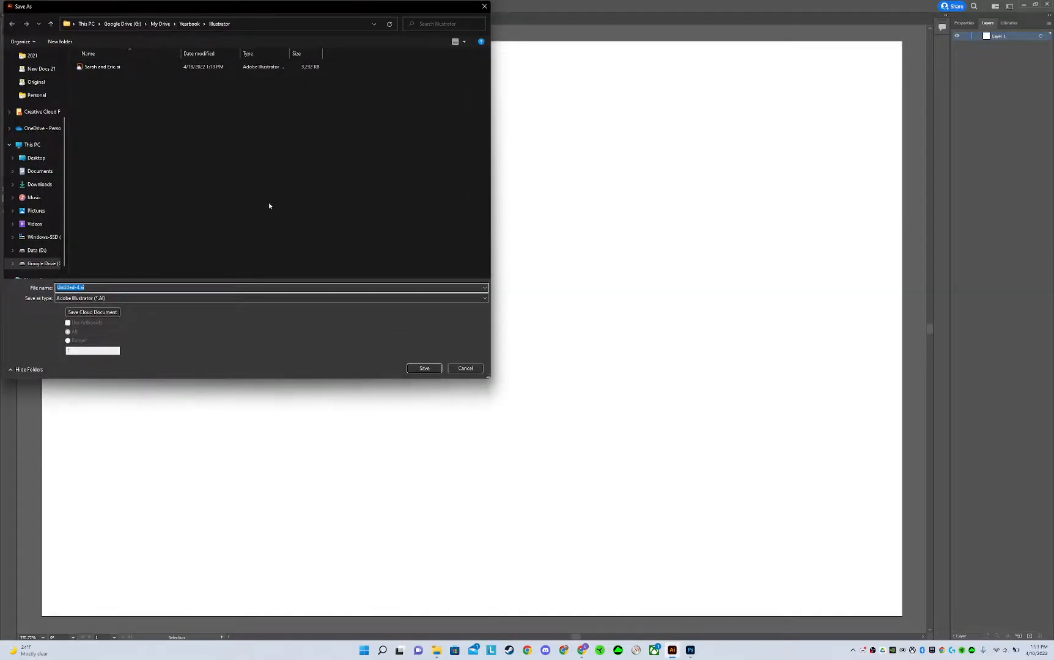
{"action": "type", "text": "sarh and eric 2"}
{"action": "key", "text": "Return"}
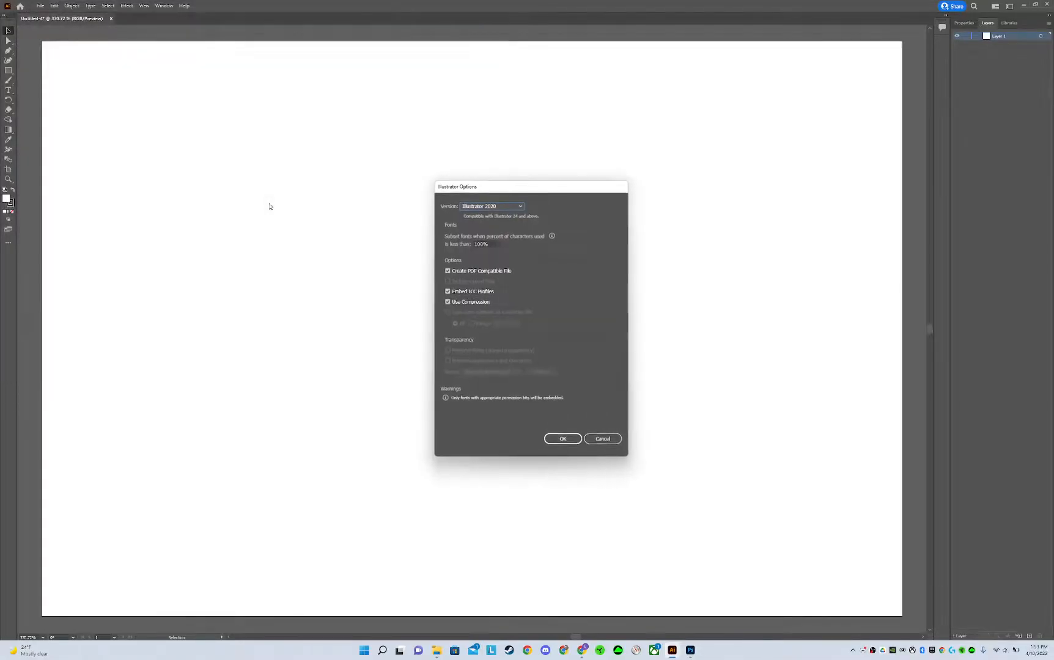
{"action": "key", "text": "Return"}
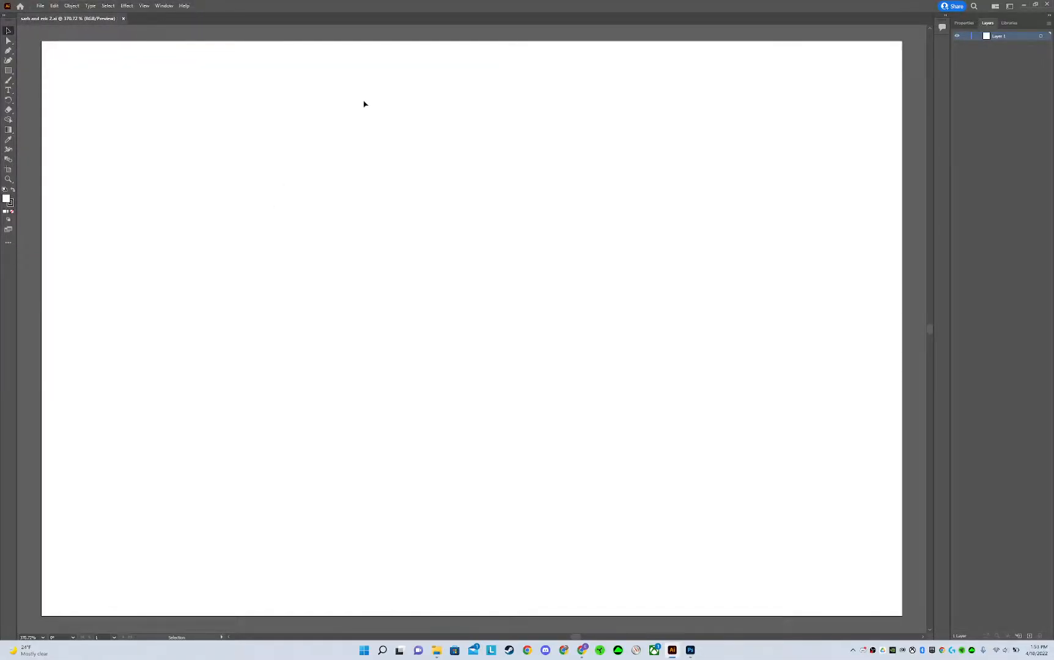
Step: Switch to Chrome and copy the lakeside photo of the couple at full window size
{"action": "key", "text": "alt+Tab"}
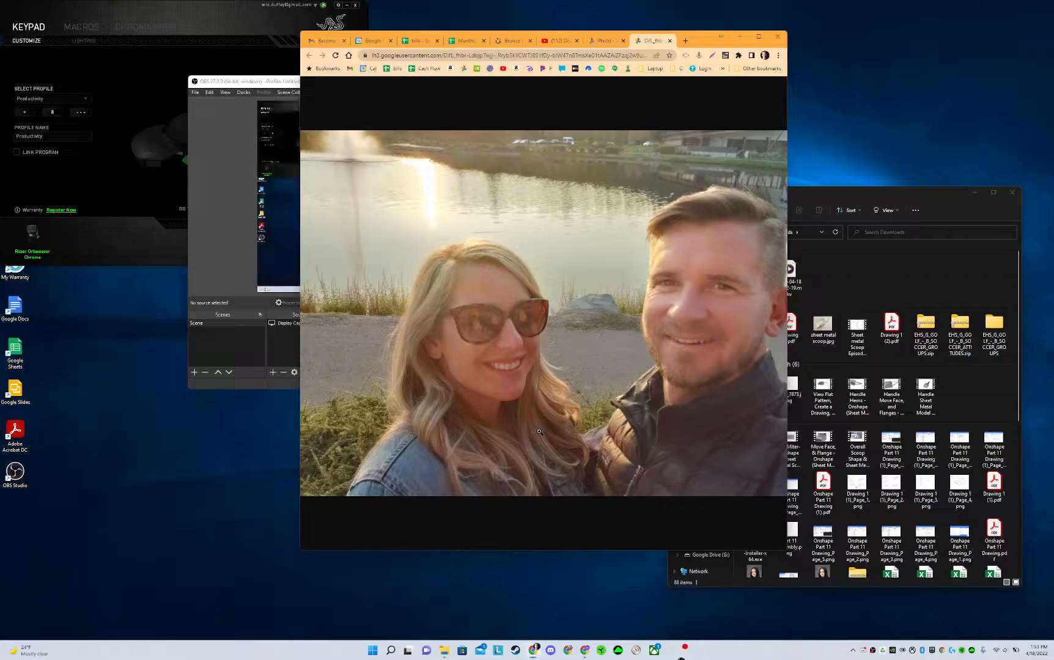
{"action": "left_click", "coordinate": [760, 38]}
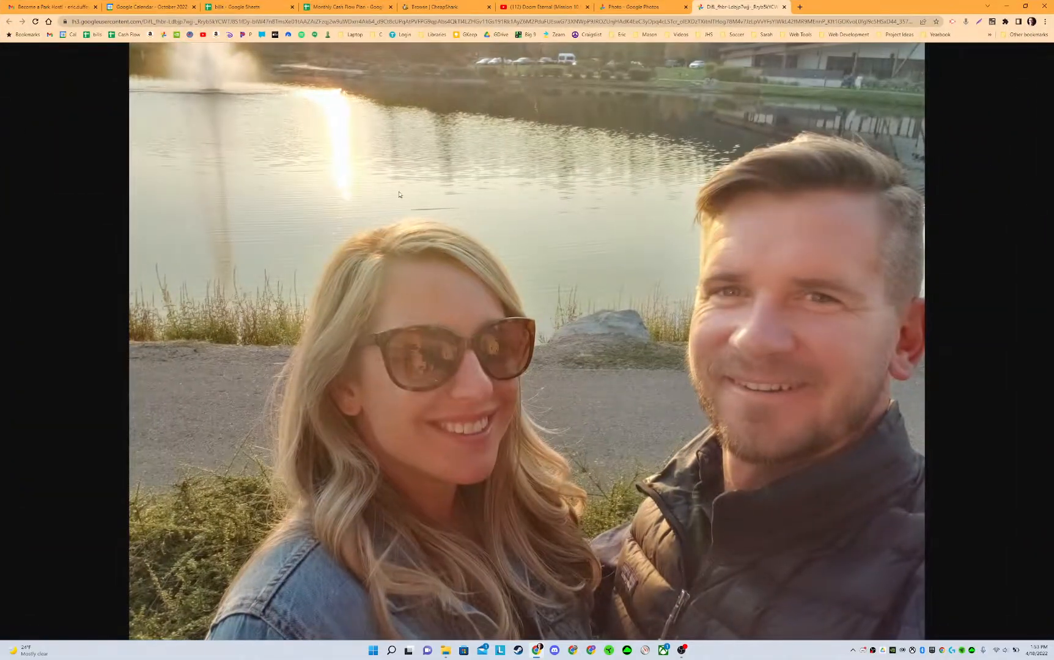
{"action": "right_click", "coordinate": [414, 194]}
{"action": "left_click", "coordinate": [472, 223]}
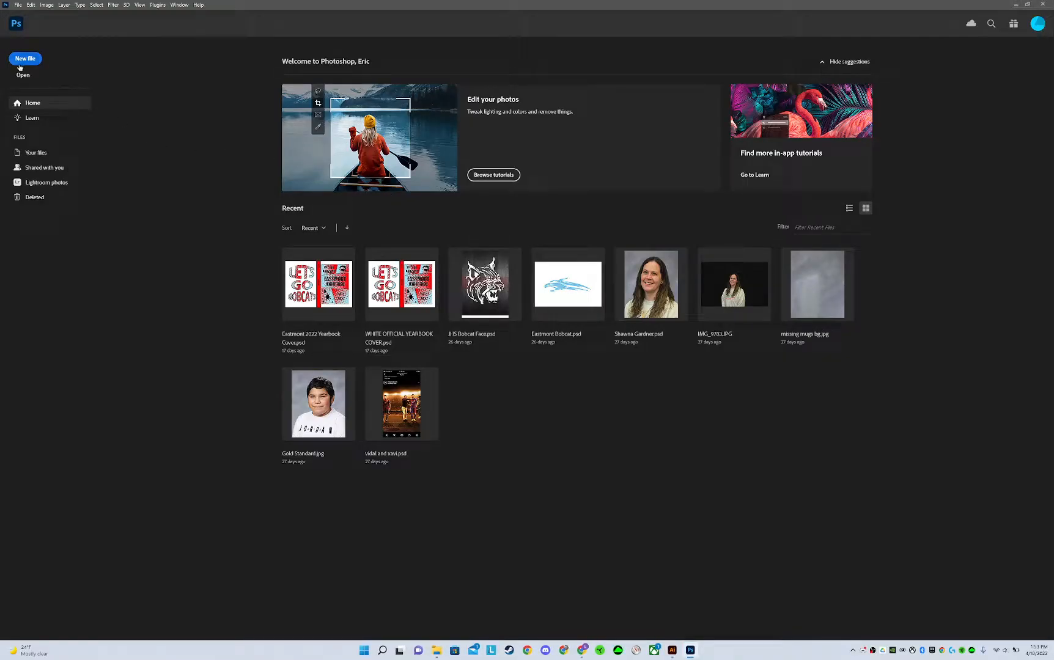
Step: In Photoshop, create a document from the 1932 x 1449 px clipboard preset and paste the copied photo into it
{"action": "left_click", "coordinate": [25, 59]}
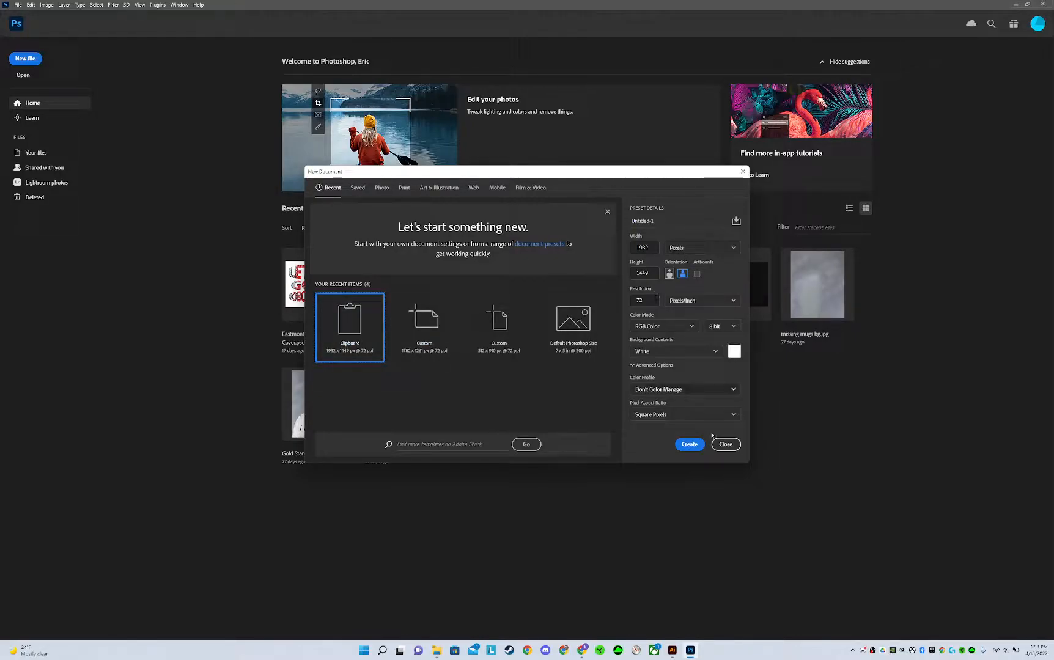
{"action": "left_click", "coordinate": [689, 445]}
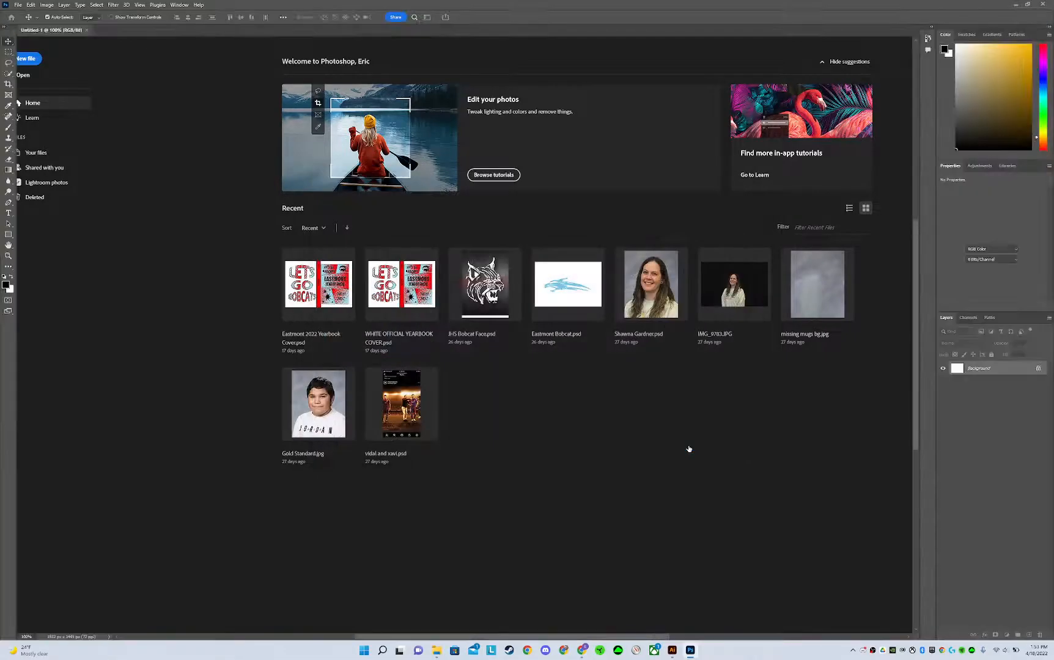
{"action": "key", "text": "ctrl+v"}
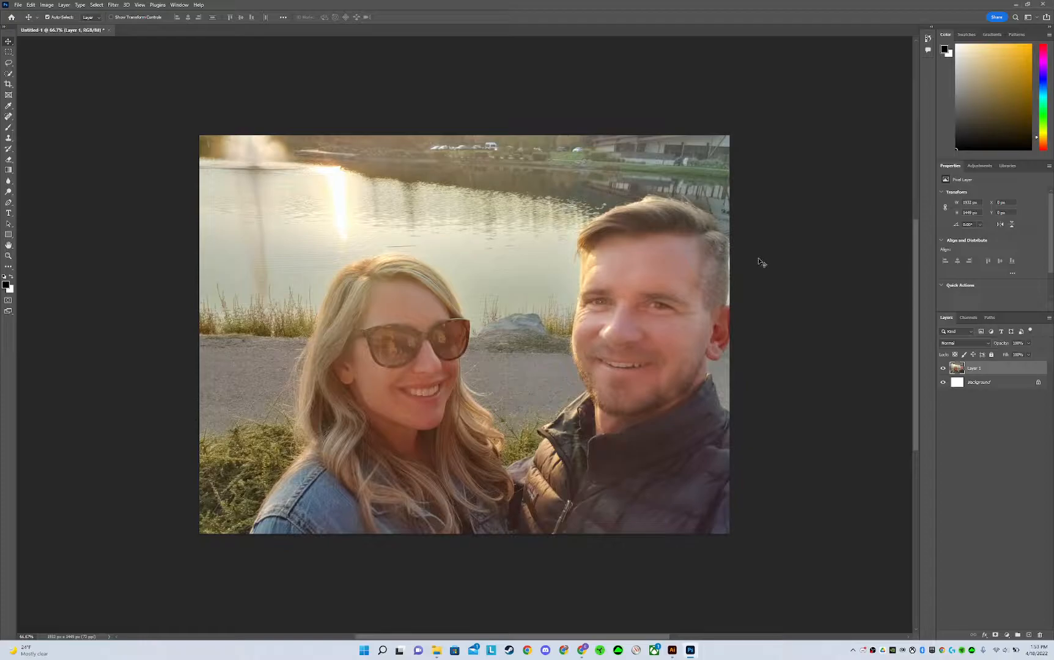
Step: Add a Black & White adjustment layer above the photo and a Brightness/Contrast adjustment layer on top of it
{"action": "left_click", "coordinate": [1006, 635]}
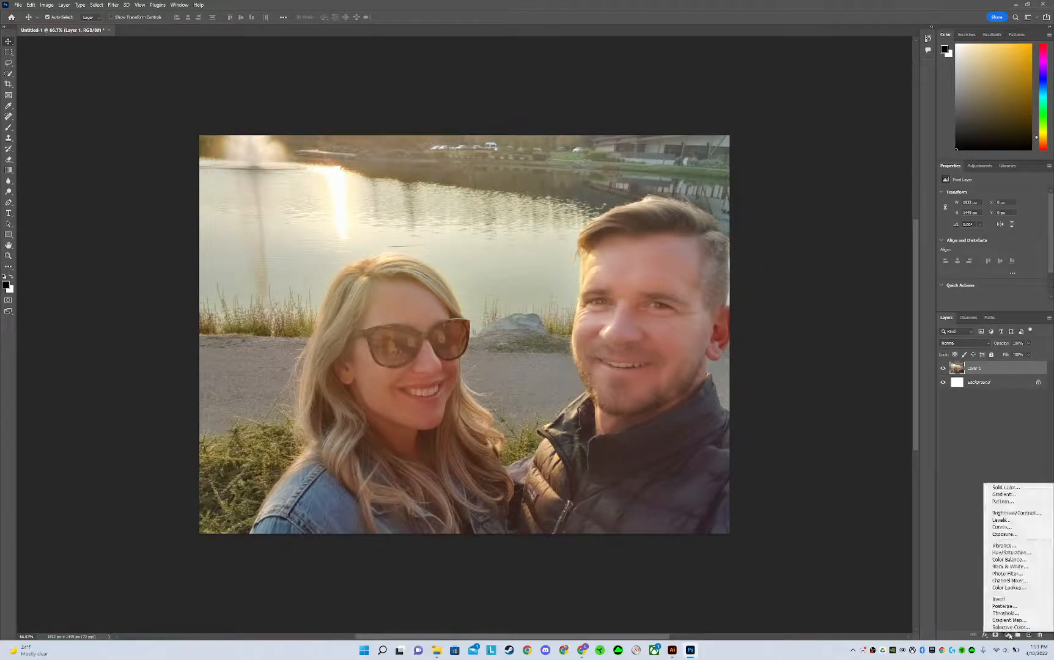
{"action": "left_click", "coordinate": [1011, 566]}
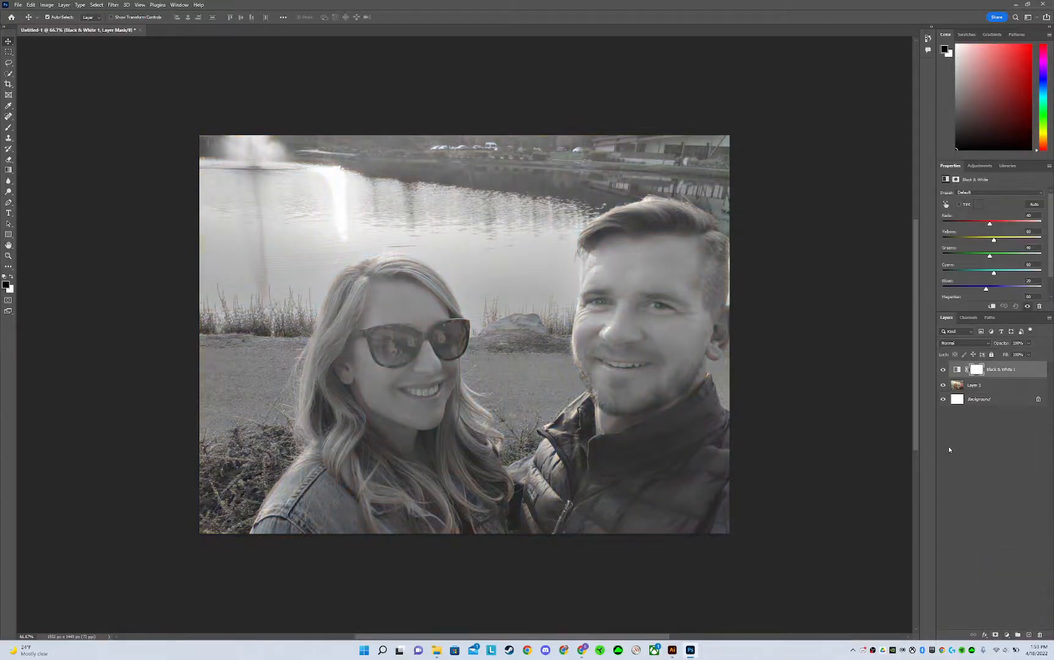
{"action": "left_click", "coordinate": [1006, 635]}
{"action": "left_click", "coordinate": [1013, 516]}
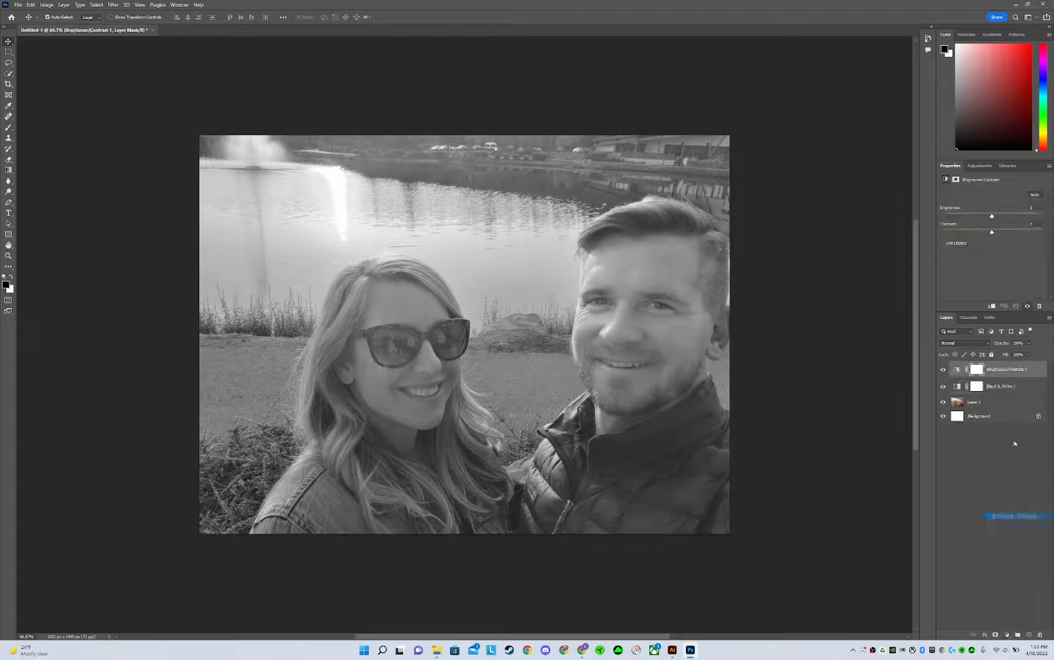
Step: Raise the Brightness/Contrast layer's brightness to 79, checking the photo with that layer hidden and shown
{"action": "left_click", "coordinate": [958, 368]}
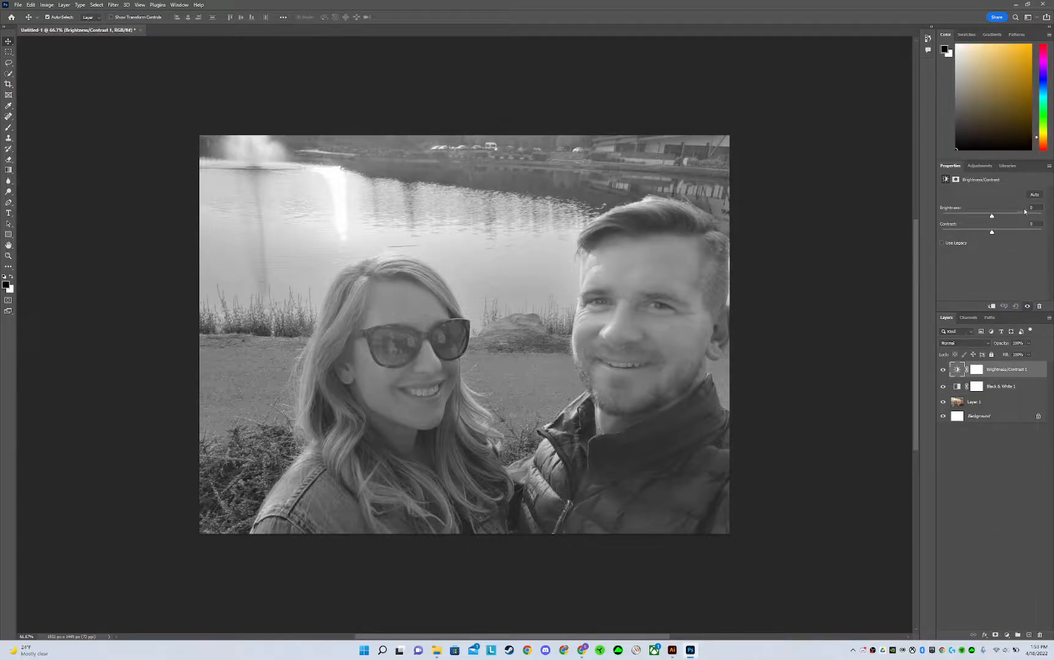
{"action": "scroll", "coordinate": [1037, 206], "scroll_direction": "up", "scroll_amount": 12}
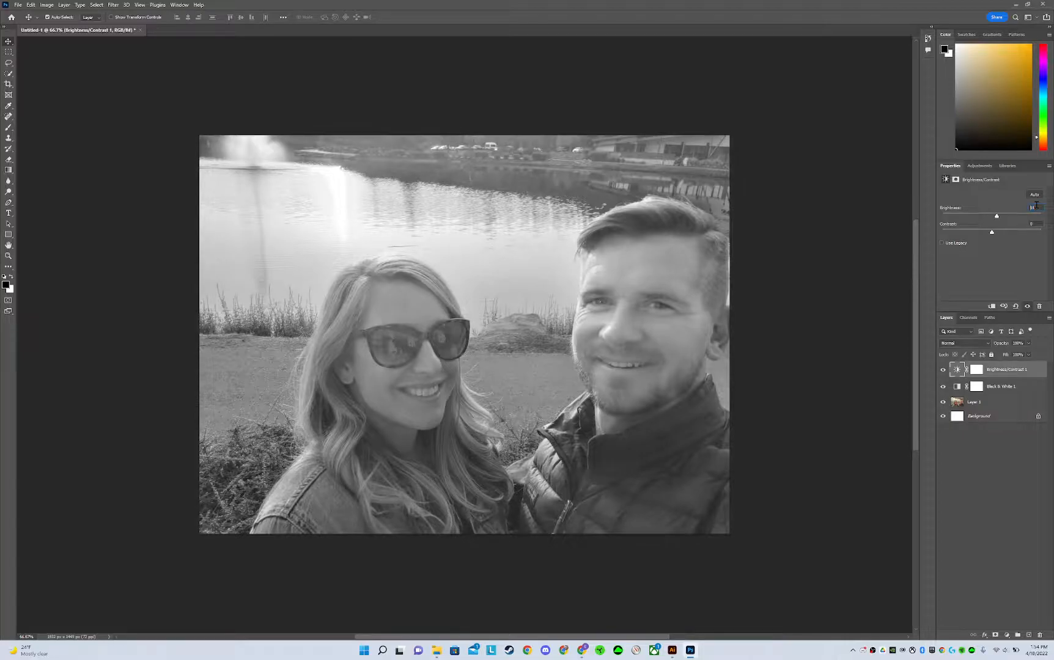
{"action": "scroll", "coordinate": [1033, 207], "scroll_direction": "up", "scroll_amount": 12}
{"action": "scroll", "coordinate": [1037, 207], "scroll_direction": "up", "scroll_amount": 16}
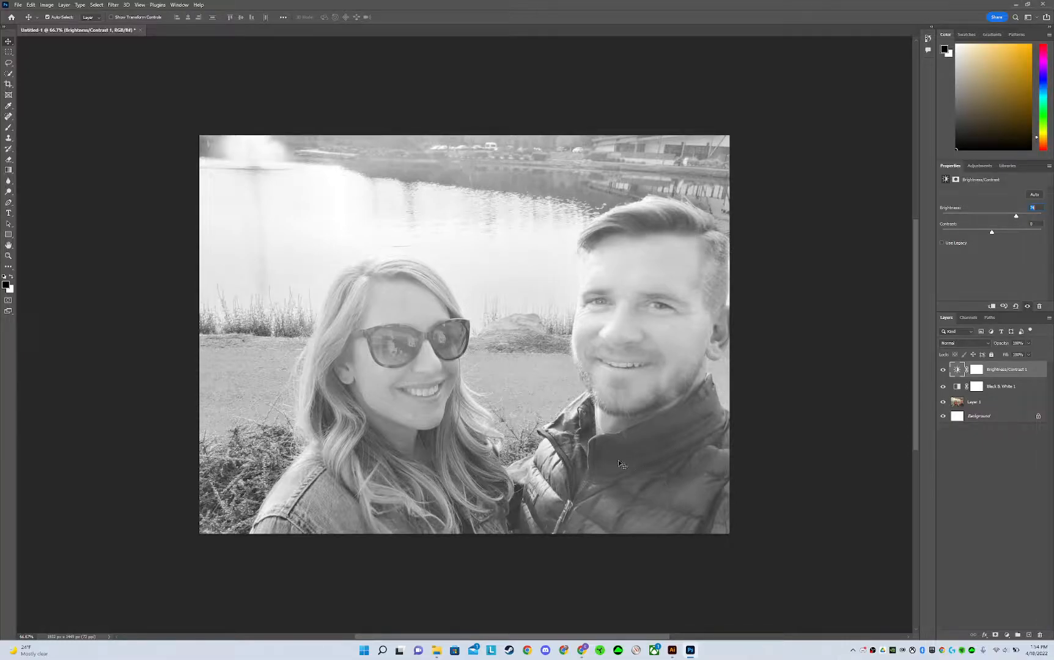
{"action": "left_click", "coordinate": [942, 369]}
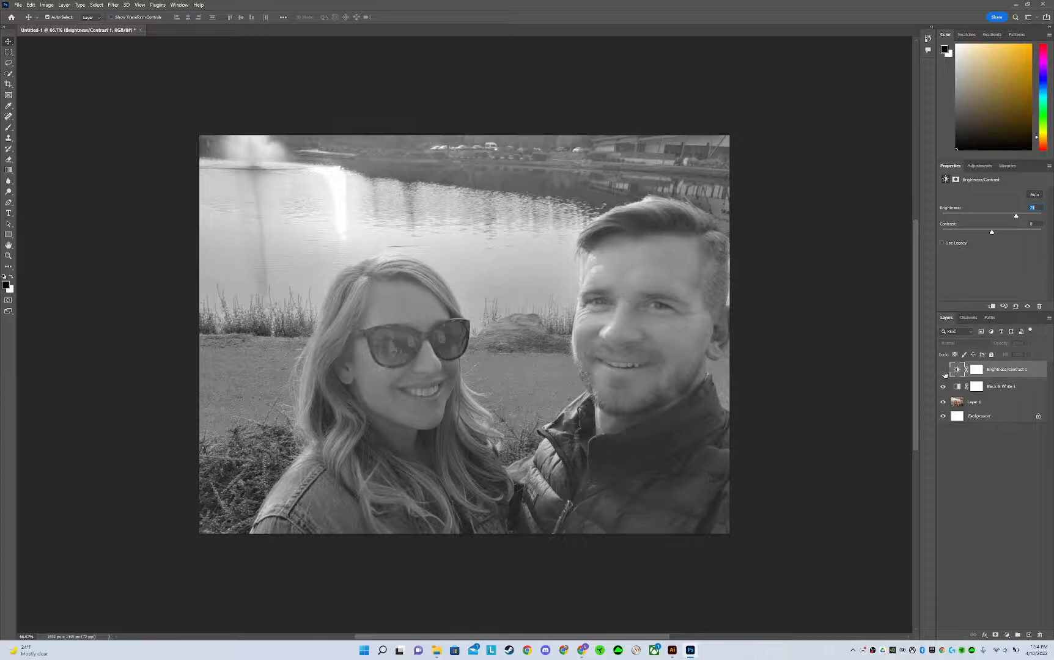
{"action": "left_click", "coordinate": [943, 370]}
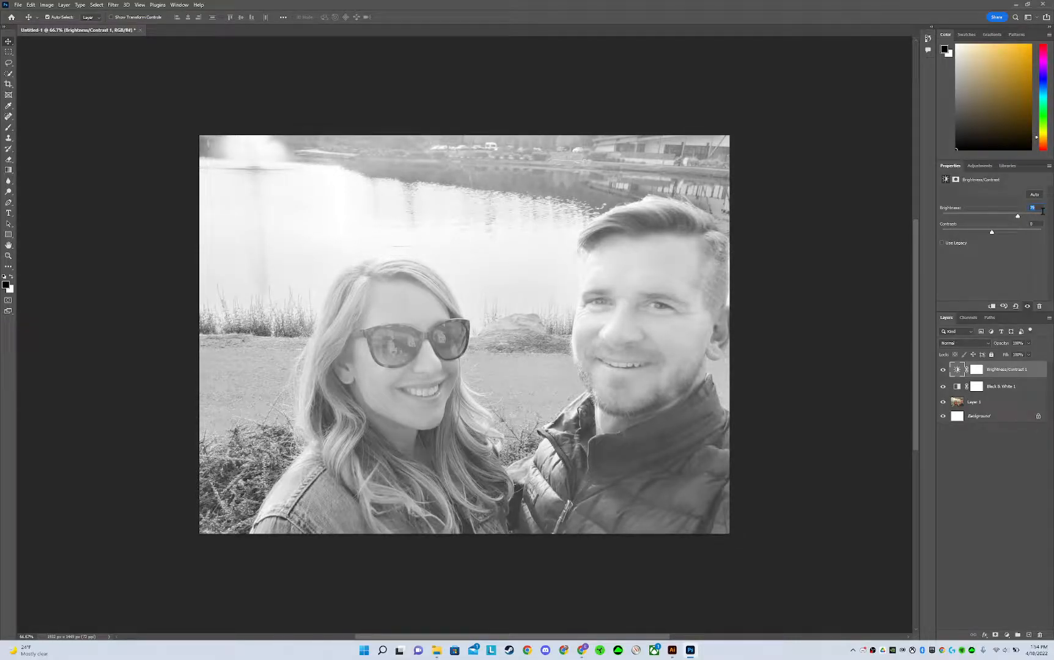
Step: Compare the photo with and without the Brightness/Contrast and Black & White adjustments by toggling the visibility of both layers
{"action": "left_click", "coordinate": [942, 370]}
{"action": "left_click", "coordinate": [943, 370]}
{"action": "left_click", "coordinate": [943, 386]}
{"action": "left_click", "coordinate": [942, 386]}
{"action": "left_click", "coordinate": [942, 370]}
{"action": "left_click", "coordinate": [943, 370]}
Step: Export the edited photo for web as a JPEG High image into Downloads, with a file name based on the couple's first names
{"action": "key", "text": "ctrl+alt+shift+s"}
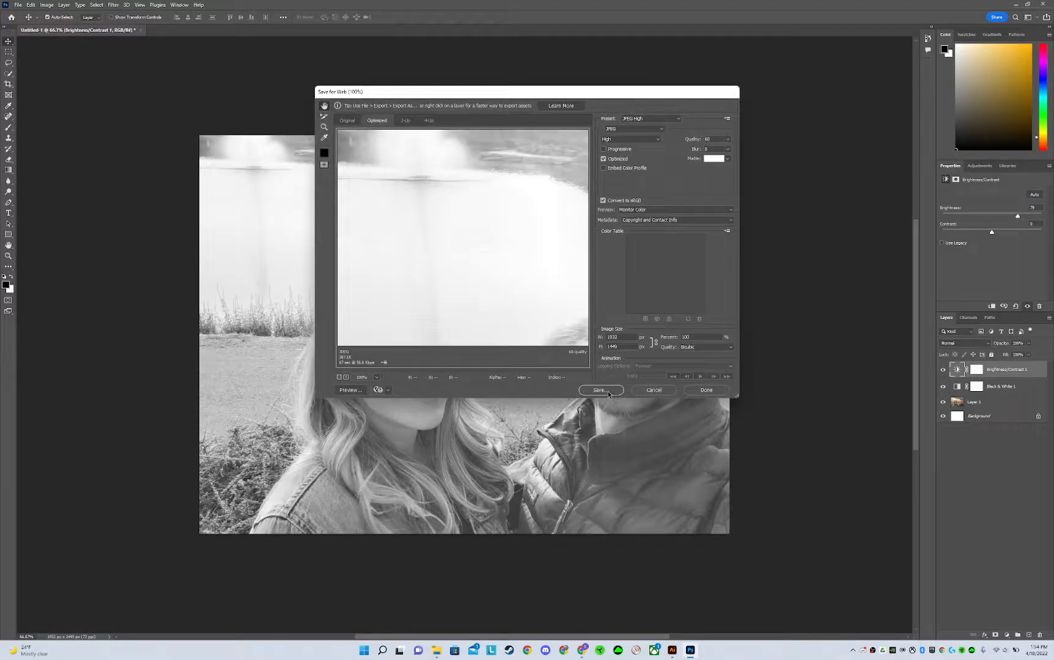
{"action": "left_click", "coordinate": [608, 393]}
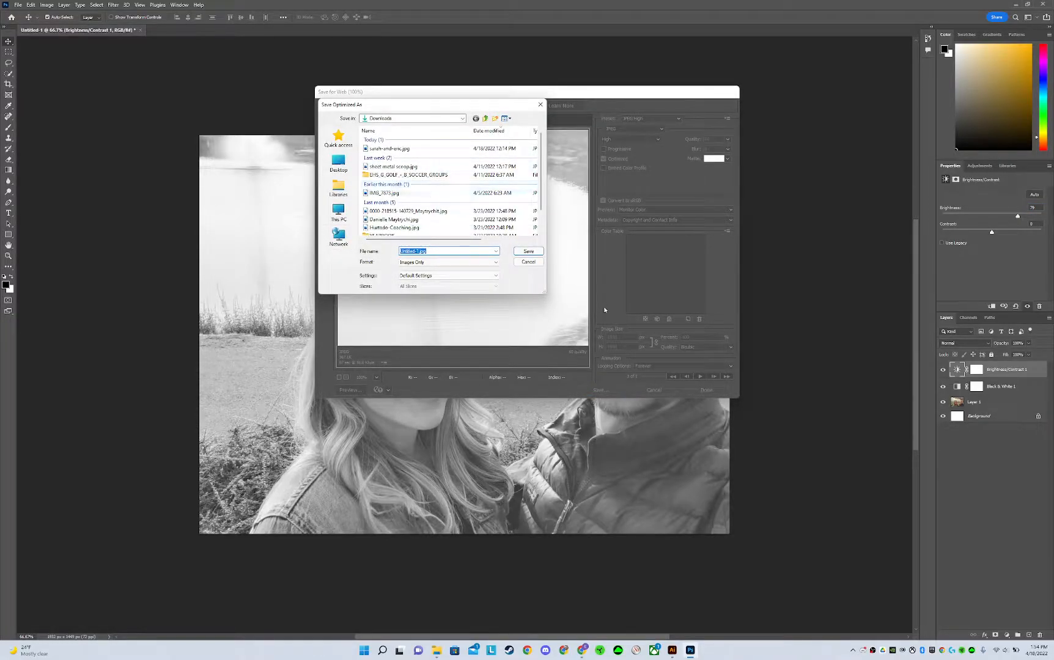
{"action": "type", "text": "sarah"}
{"action": "type", "text": " el"}
{"action": "key", "text": "Return"}
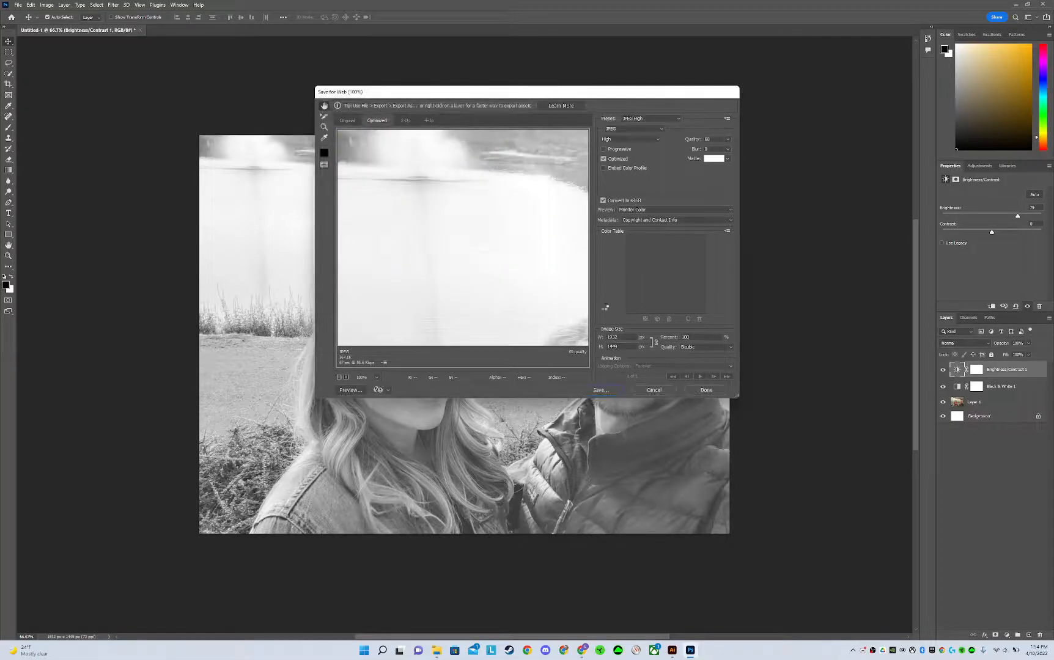
Step: Switch back to Illustrator and place the newly exported black-and-white JPEG from the Downloads folder onto the artboard
{"action": "key", "text": "alt+Tab"}
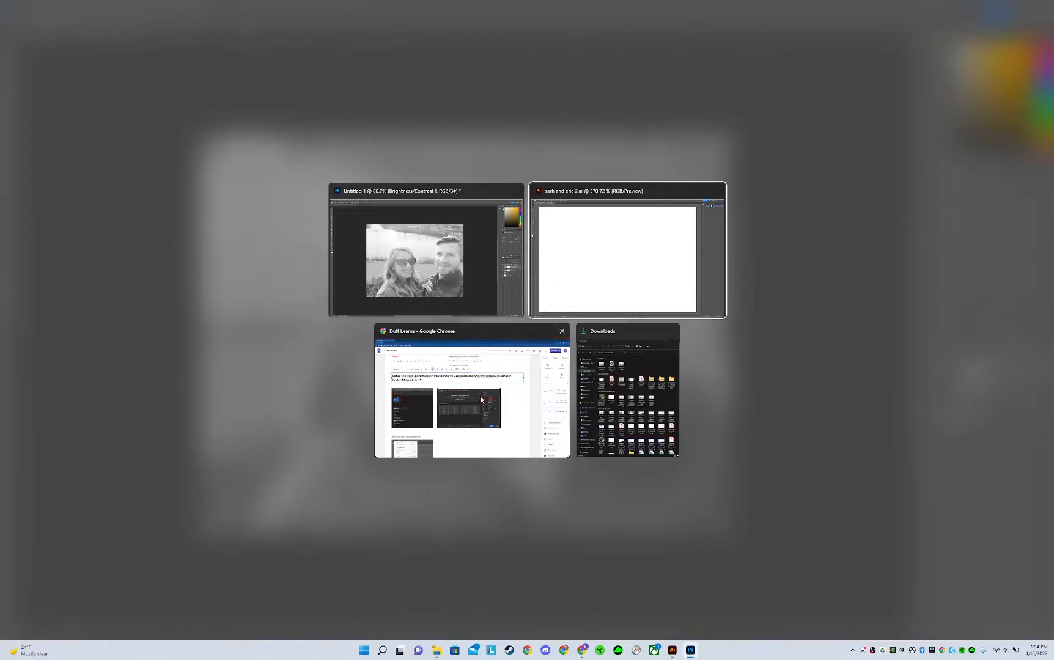
{"action": "left_click", "coordinate": [575, 259]}
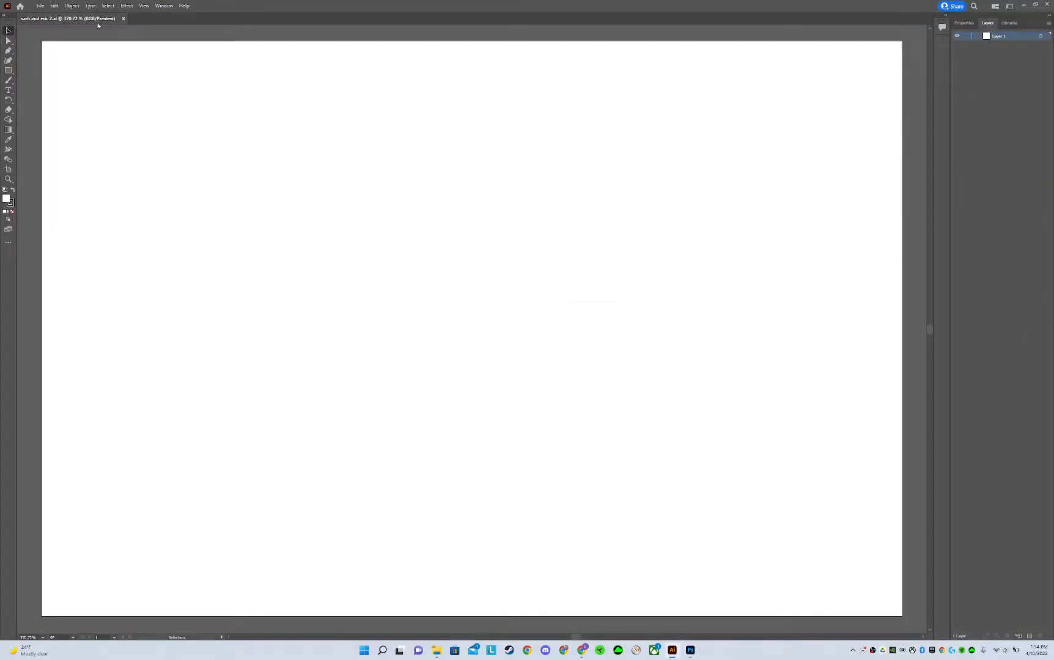
{"action": "key", "text": "alt+Tab"}
{"action": "left_click", "coordinate": [630, 383]}
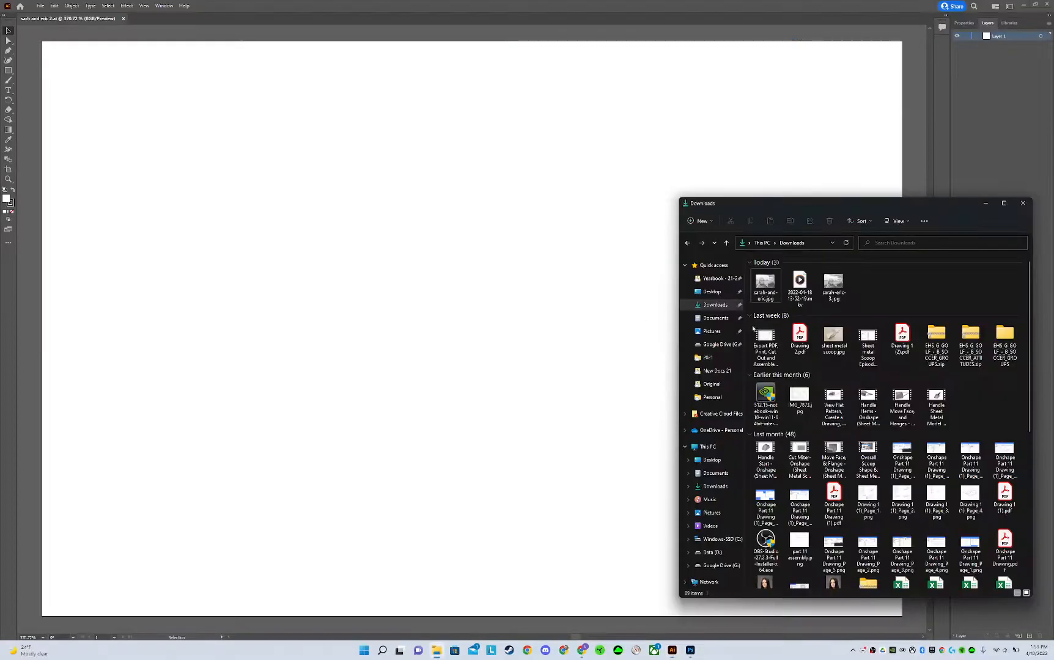
{"action": "left_click_drag", "start_coordinate": [833, 282], "coordinate": [459, 284]}
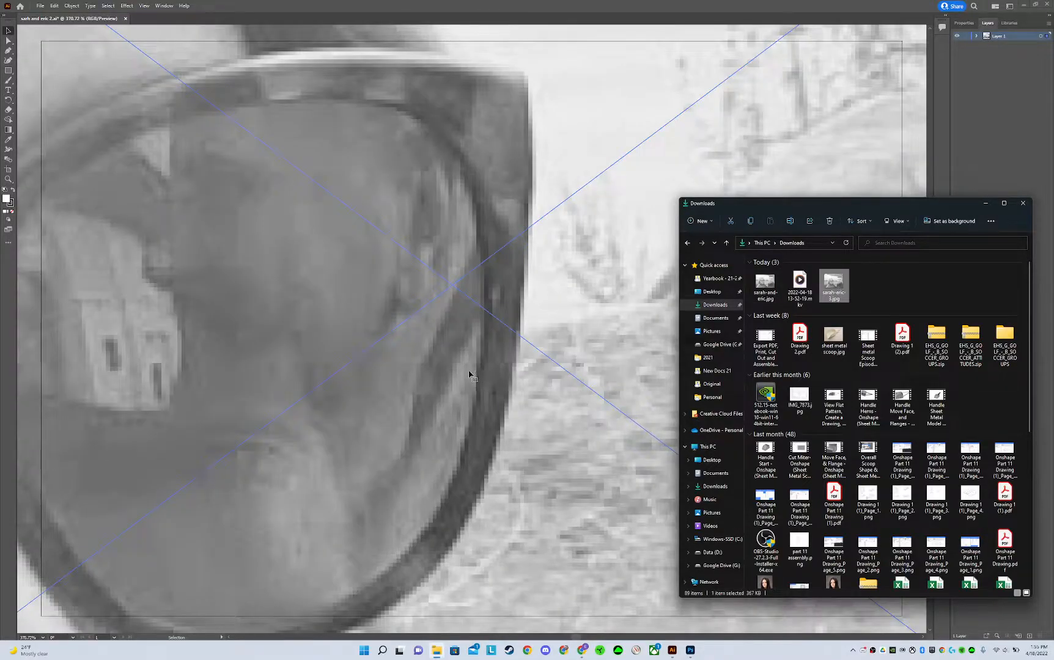
Step: Scale the placed photo down proportionally to about the artboard's height, move it roughly centred over the artboard, and deselect it
{"action": "scroll", "coordinate": [471, 373], "scroll_direction": "down", "scroll_amount": 10}
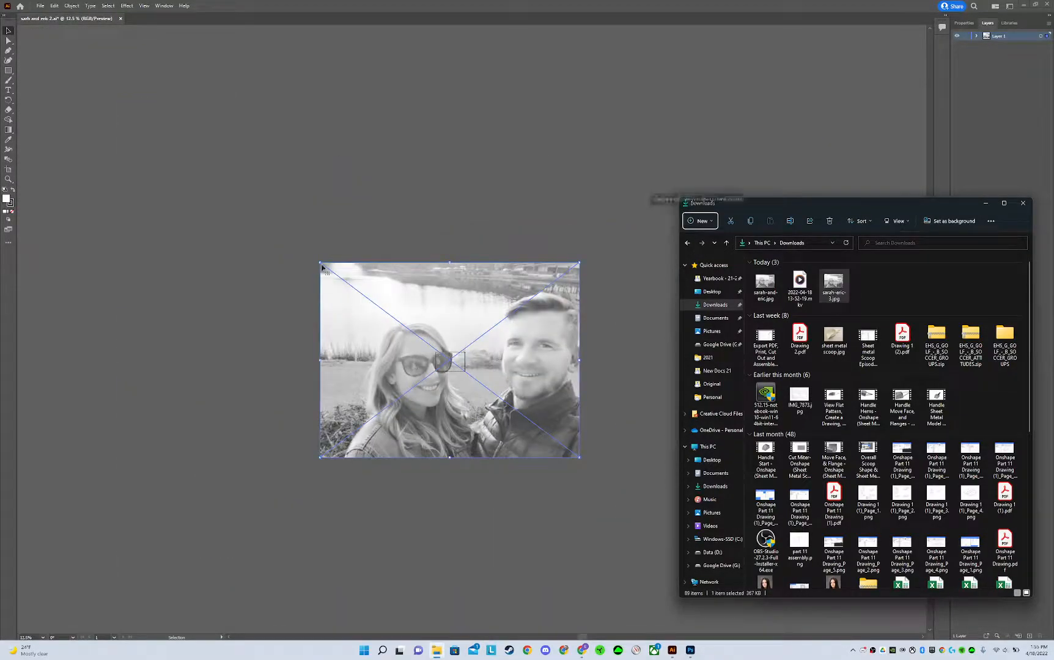
{"action": "left_click_drag", "start_coordinate": [322, 264], "coordinate": [363, 295]}
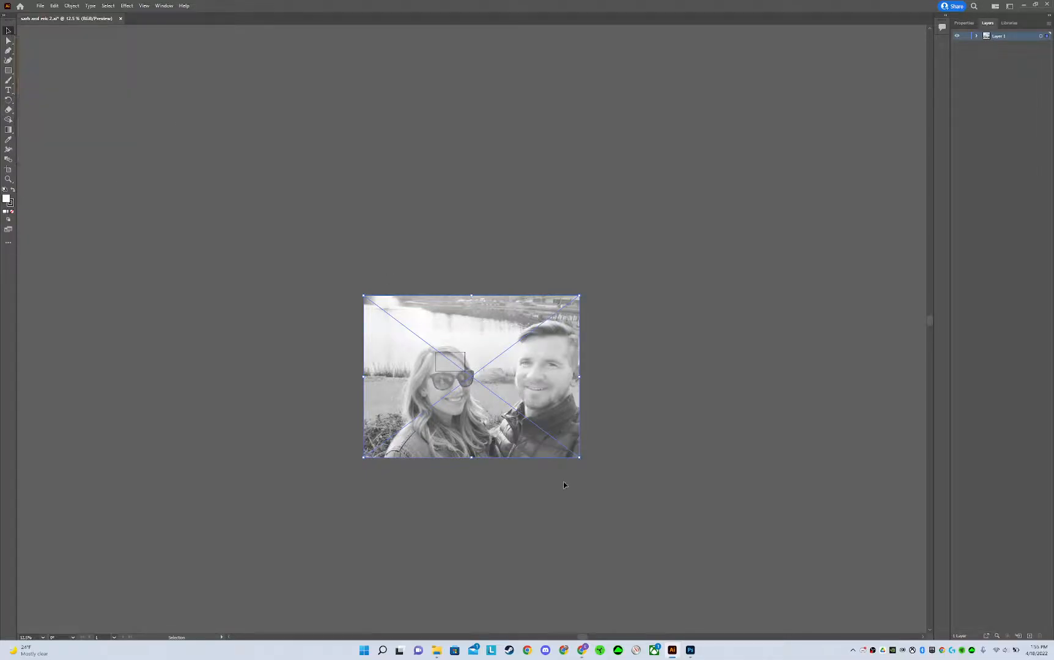
{"action": "left_click_drag", "start_coordinate": [579, 457], "coordinate": [460, 362]}
{"action": "scroll", "coordinate": [419, 373], "scroll_direction": "up", "scroll_amount": 7}
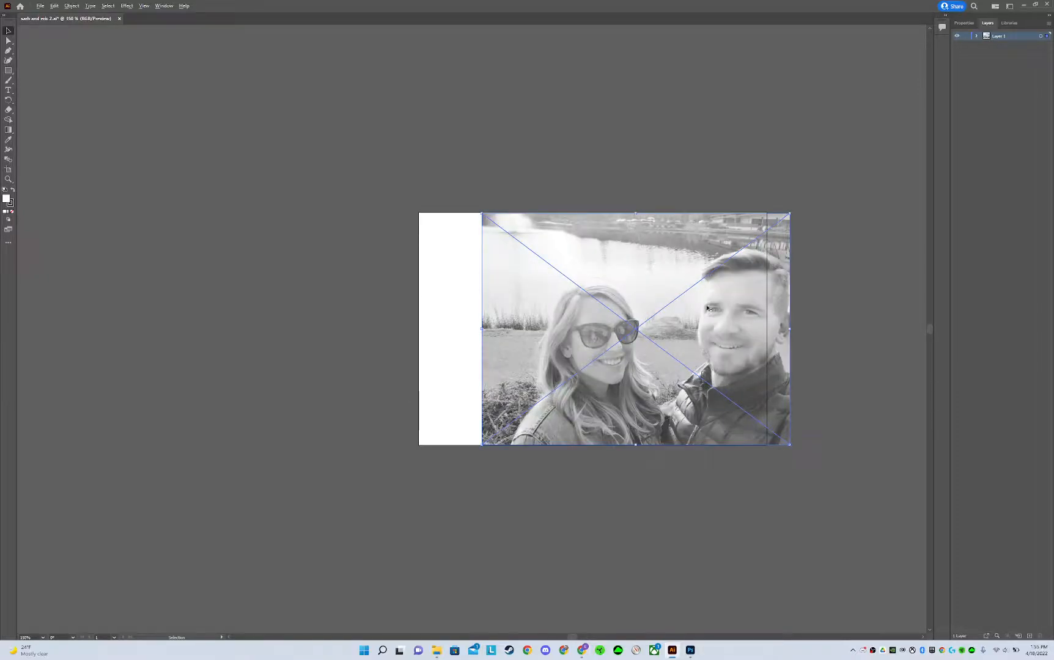
{"action": "left_click_drag", "start_coordinate": [728, 334], "coordinate": [692, 322]}
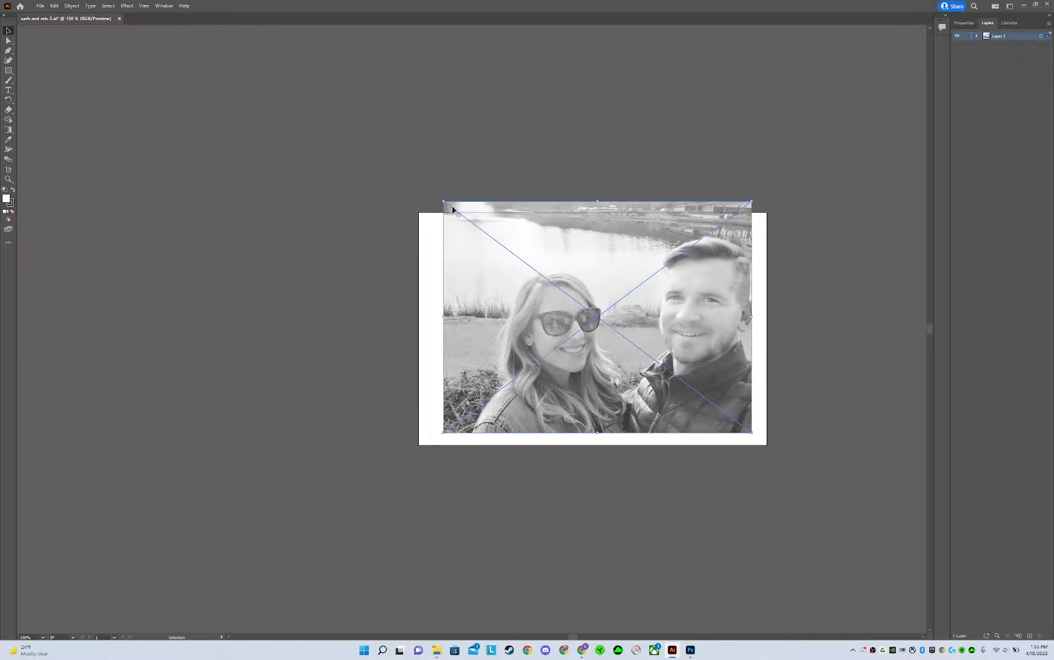
{"action": "left_click_drag", "start_coordinate": [445, 202], "coordinate": [381, 202]}
{"action": "left_click", "coordinate": [438, 218]}
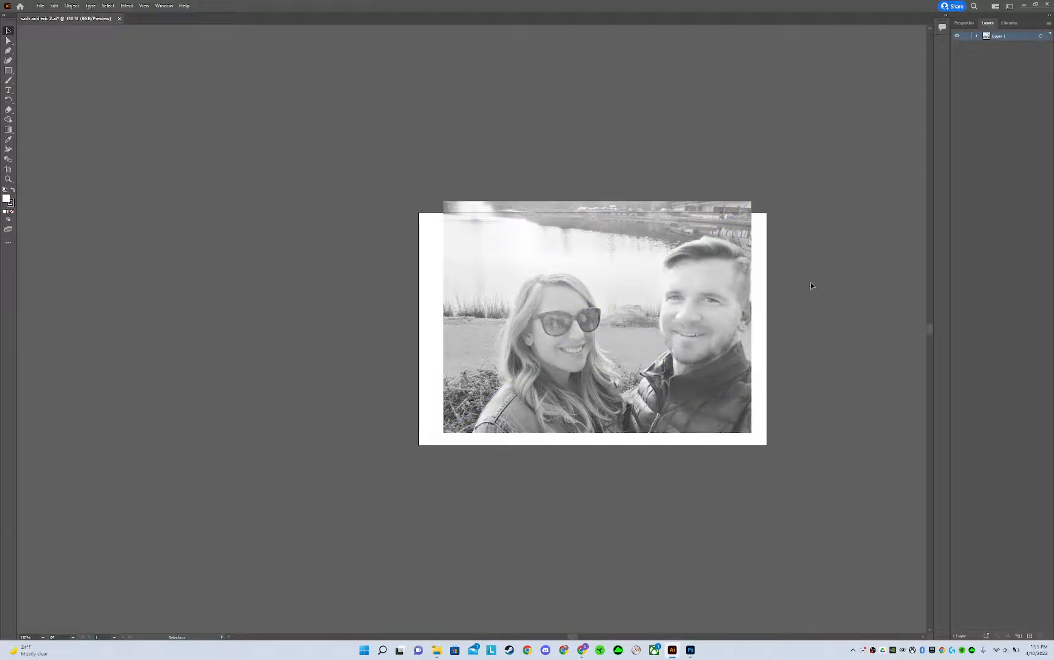
Step: Switch to the Google Sites lesson page, review the fridge magnet Ep. 1 instructions through the artboard placement example, and return to Illustrator
{"action": "key", "text": "alt+Tab"}
{"action": "left_click", "coordinate": [616, 396]}
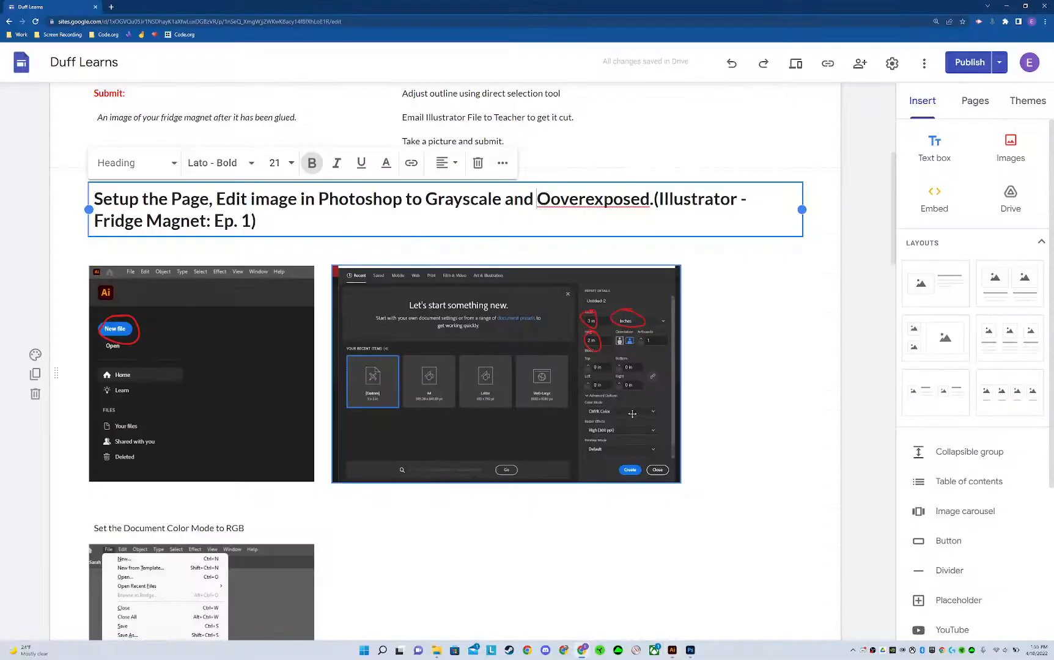
{"action": "key", "text": "Delete"}
{"action": "scroll", "coordinate": [763, 360], "scroll_direction": "down", "scroll_amount": 6}
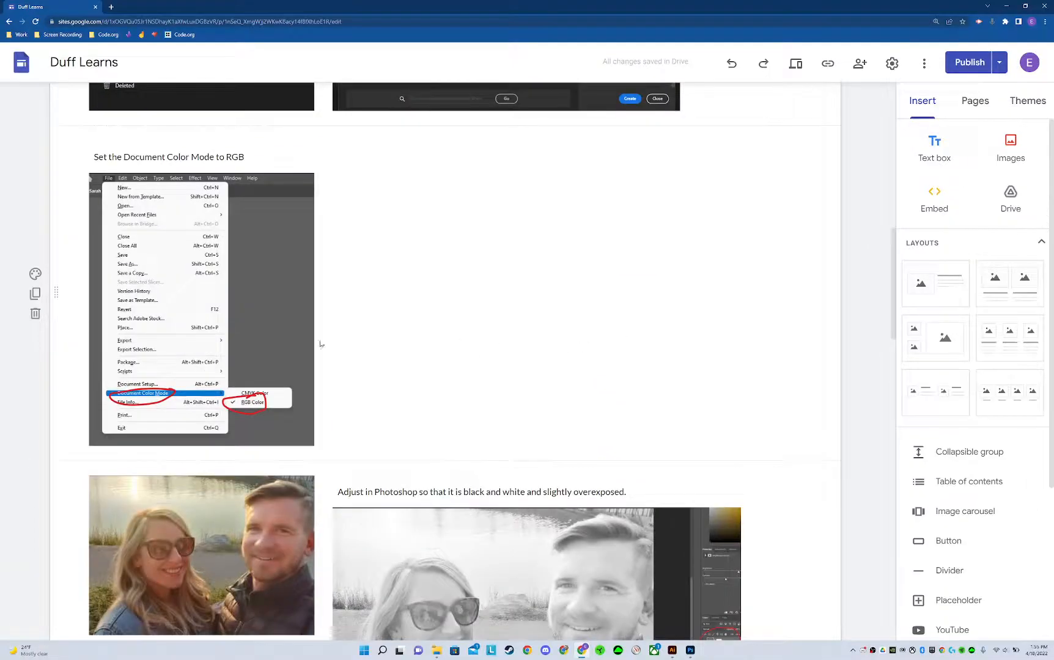
{"action": "scroll", "coordinate": [349, 344], "scroll_direction": "down", "scroll_amount": 5}
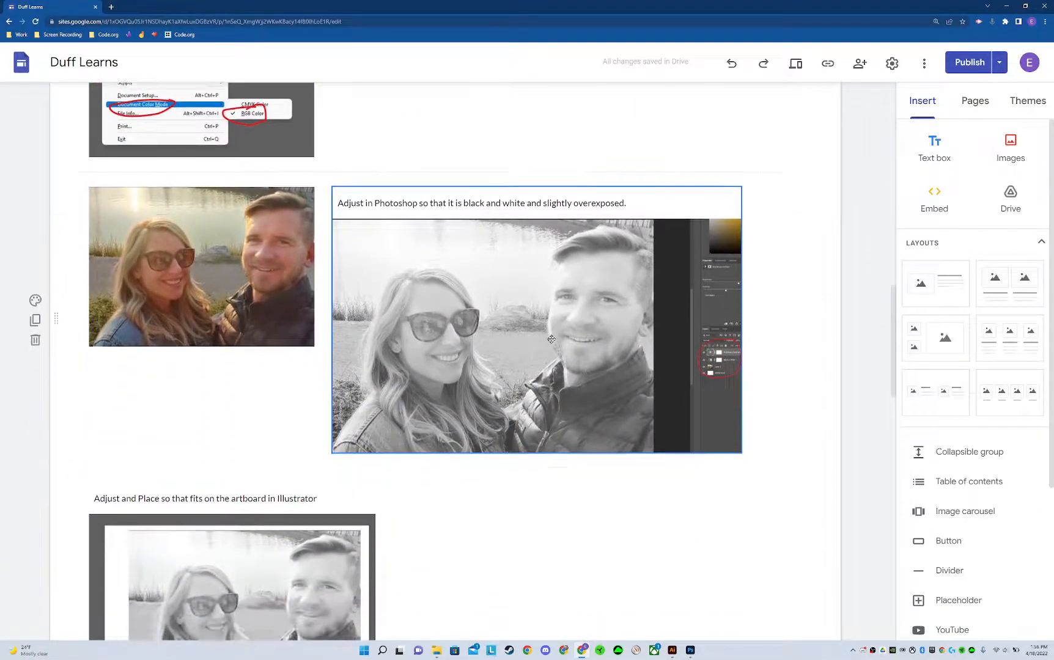
{"action": "scroll", "coordinate": [562, 349], "scroll_direction": "down", "scroll_amount": 4}
{"action": "scroll", "coordinate": [454, 362], "scroll_direction": "up", "scroll_amount": 1}
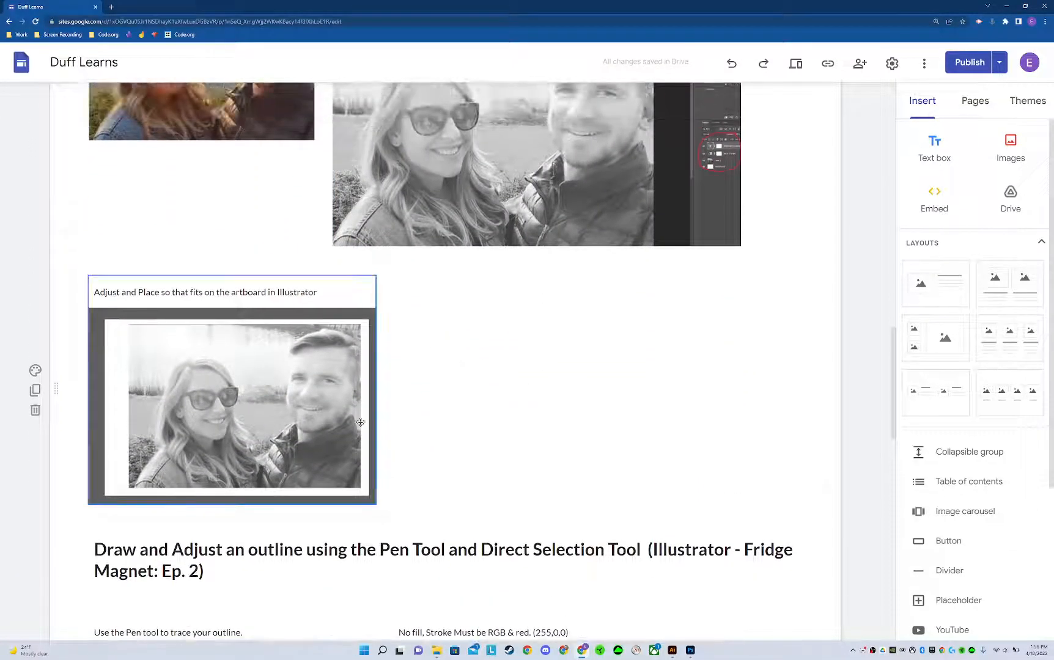
{"action": "key", "text": "alt+Tab"}
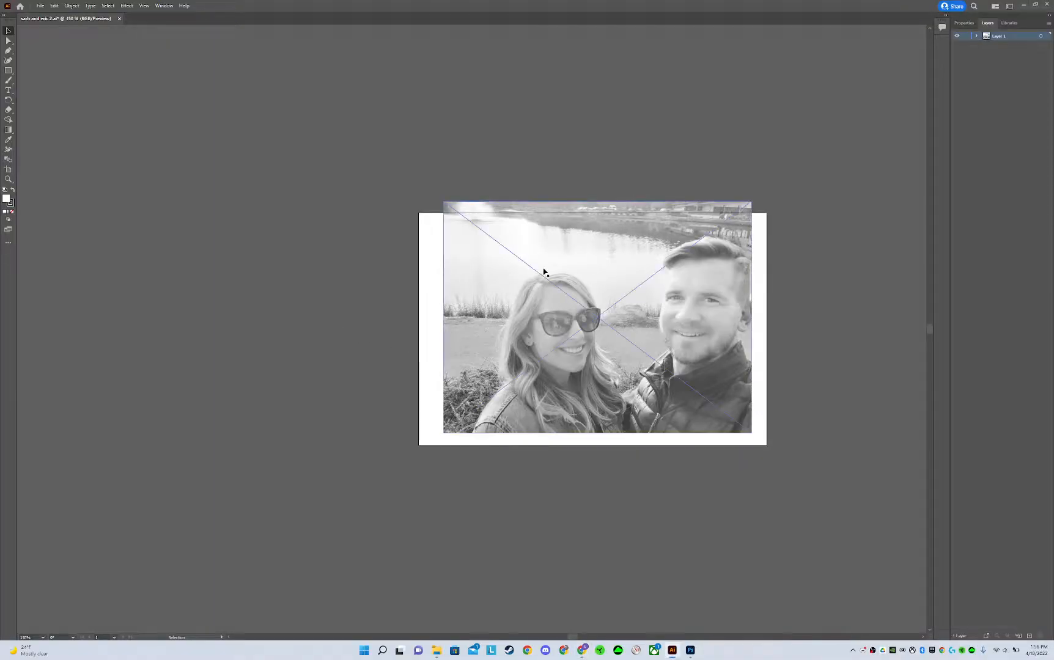